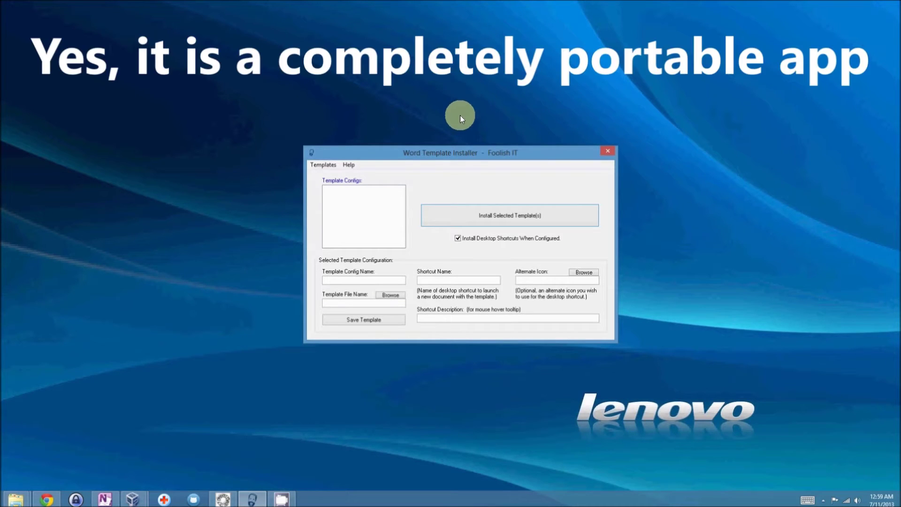
# - Choose Hotline Letterhead.dotx from the Hotline Word Templates folder as the config's template file
pyautogui.moveTo(470, 154); pyautogui.dragTo(473, 150)
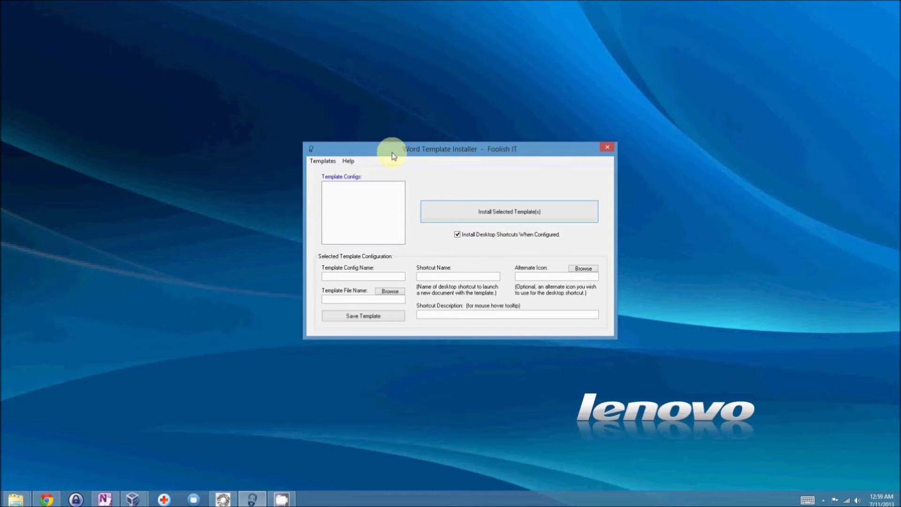
pyautogui.moveTo(392, 153); pyautogui.dragTo(391, 148)
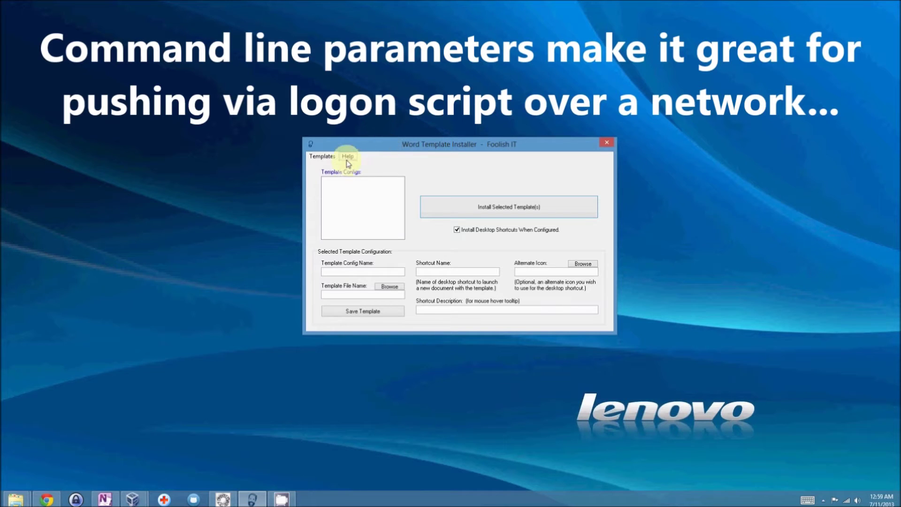
pyautogui.moveTo(402, 145); pyautogui.dragTo(402, 143)
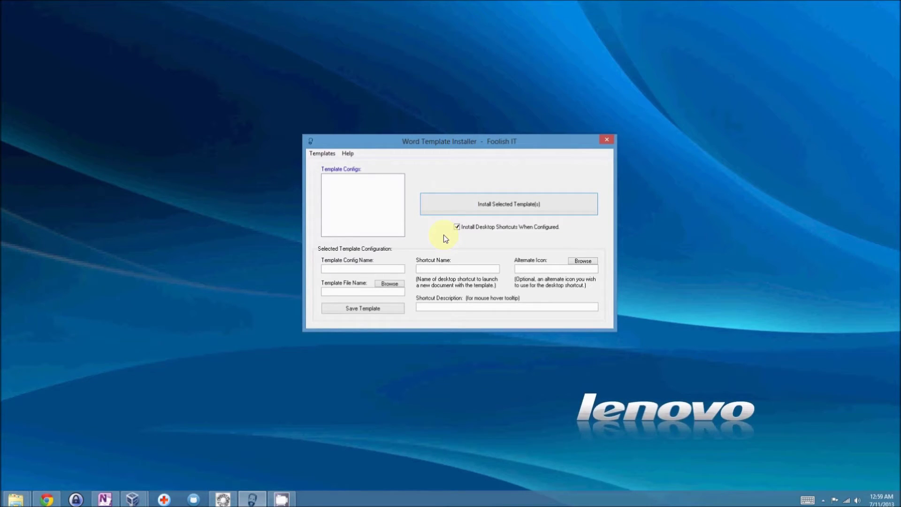
pyautogui.click(390, 284)
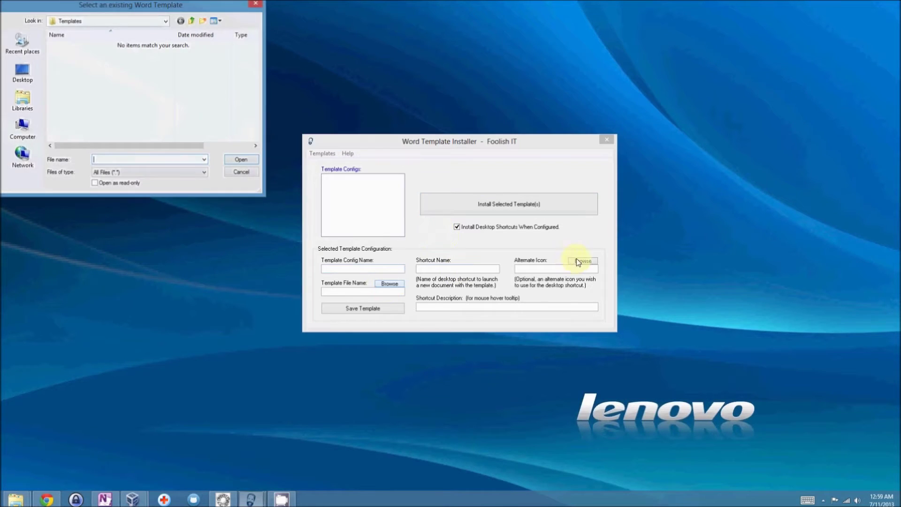
pyautogui.click(165, 20)
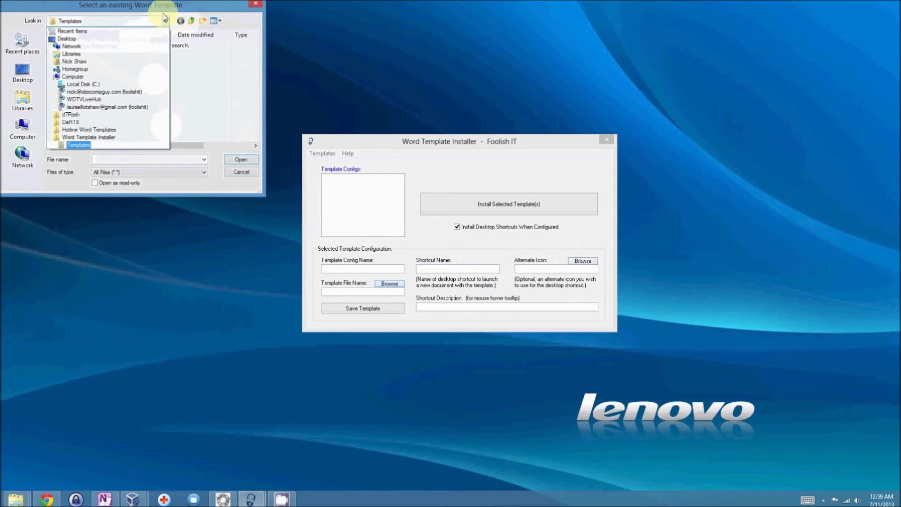
pyautogui.click(93, 130)
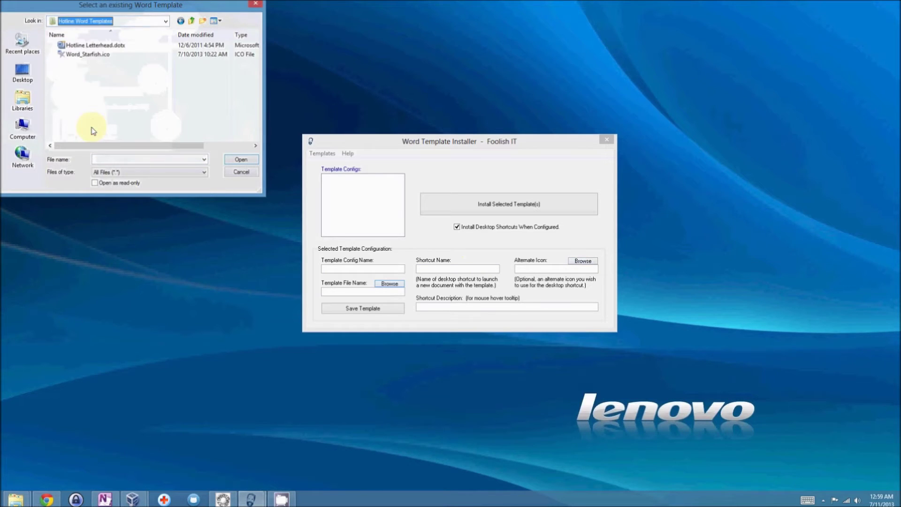
pyautogui.click(97, 45)
pyautogui.click(241, 160)
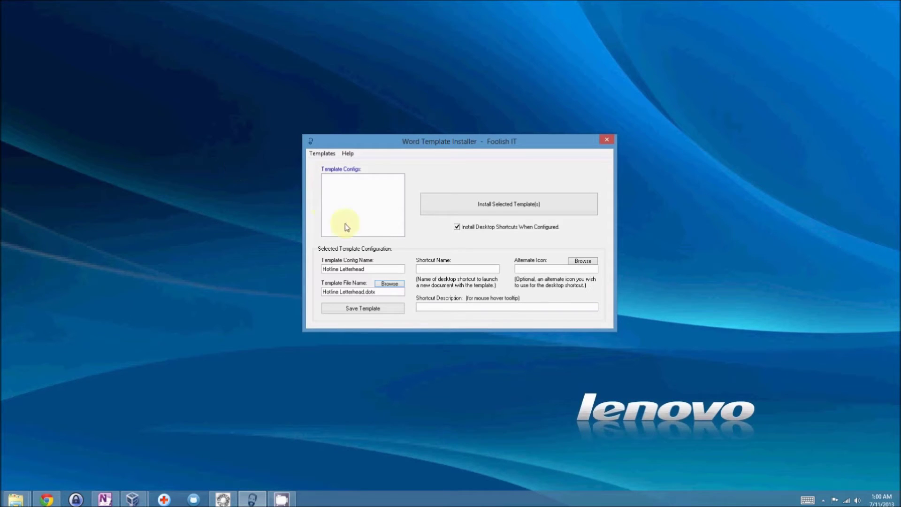
pyautogui.click(438, 270)
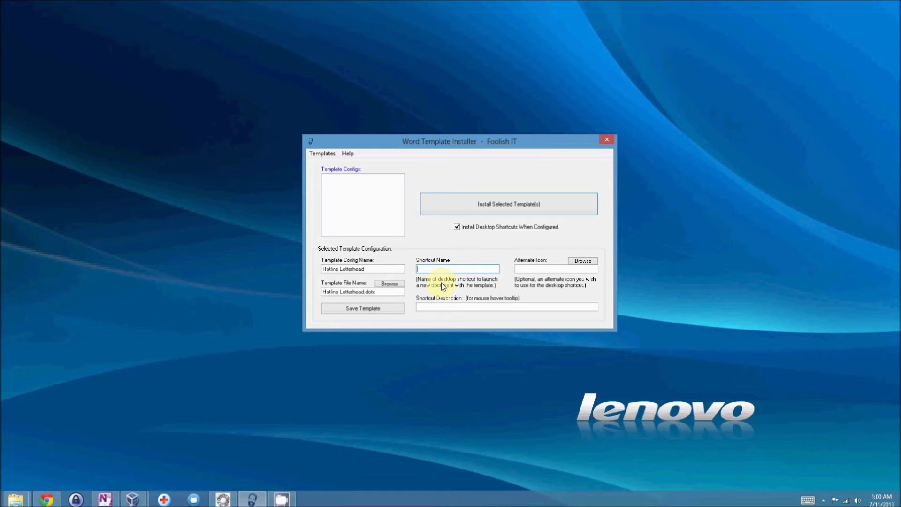
# - Enter shortcut name Hotline Letterhead and description 'Create a new document with the Hotline Letterhead'
pyautogui.write('Hotline Letterhead')
pyautogui.click(533, 269)
pyautogui.click(489, 306)
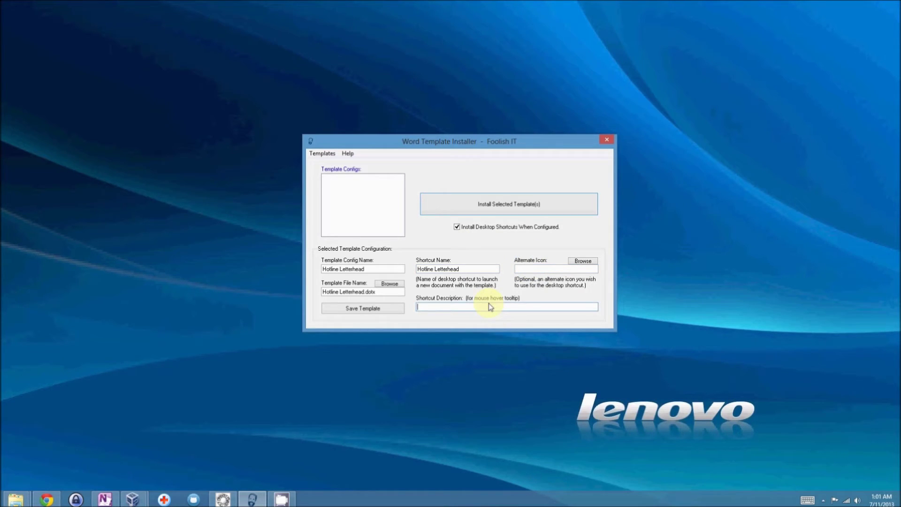
pyautogui.write('Launch a')
pyautogui.press('BackSpace')
pyautogui.press('BackSpace')
pyautogui.press('BackSpace')
pyautogui.press('BackSpace')
pyautogui.press('BackSpace')
pyautogui.press('BackSpace')
pyautogui.press('BackSpace')
pyautogui.press('BackSpace')
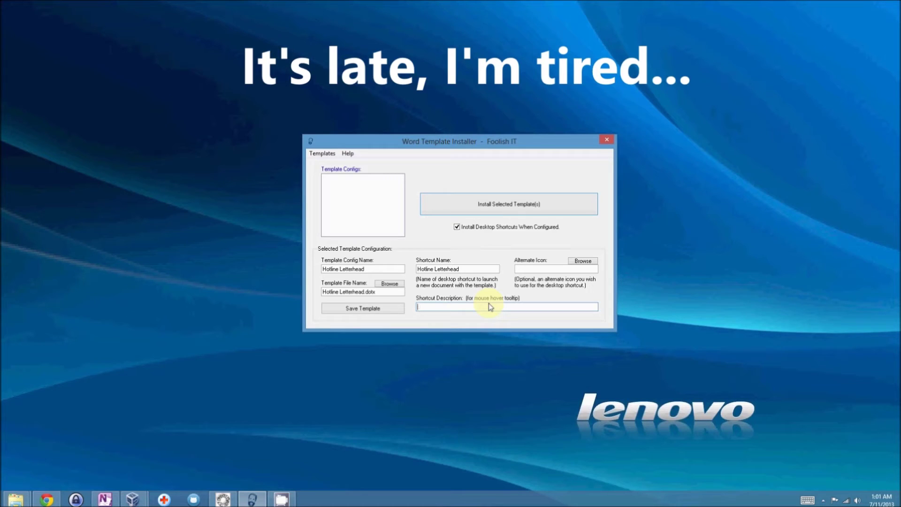
pyautogui.write('Create a new document with')
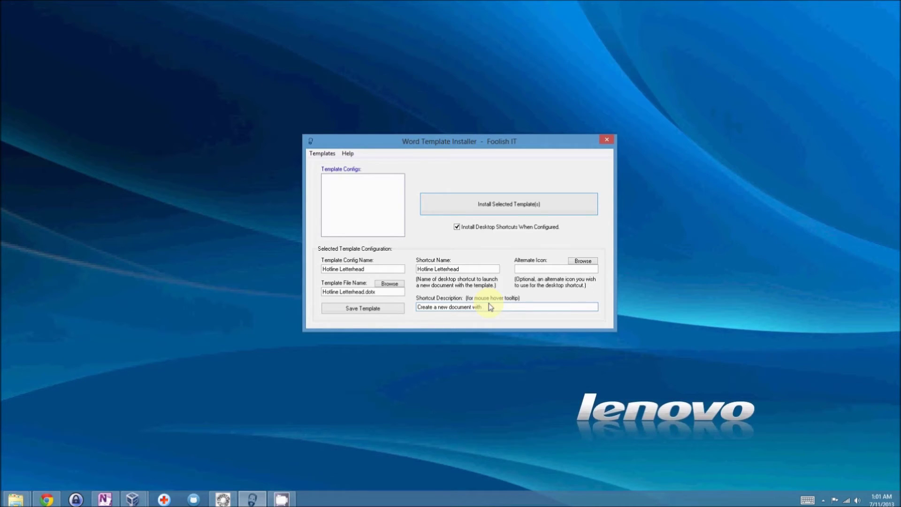
pyautogui.write(' the Hotline Letterhead')
pyautogui.click(526, 269)
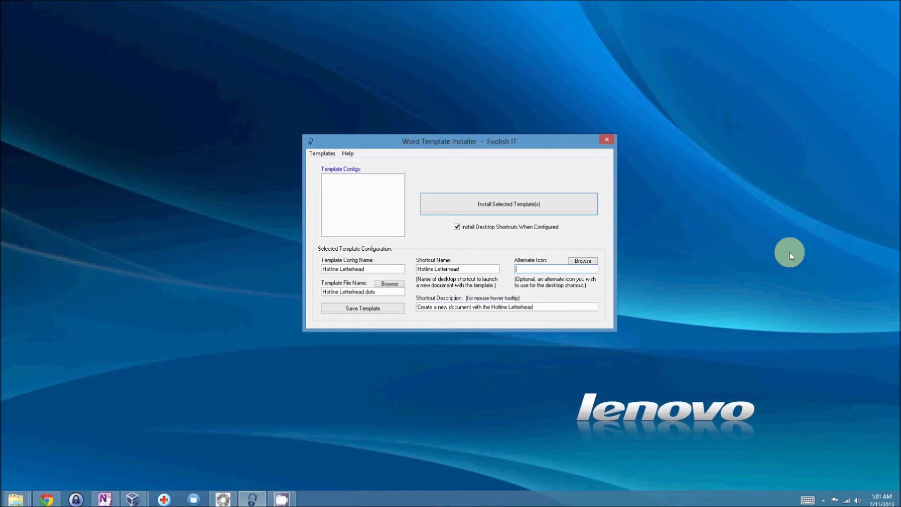
# - Set Word_Starfish.ico from Hotline Word Templates as the shortcut's alternate icon
pyautogui.click(581, 262)
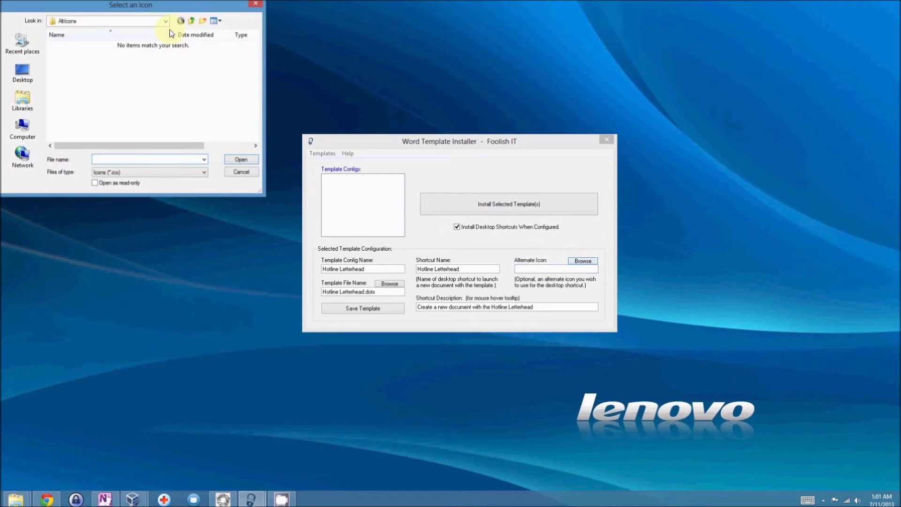
pyautogui.click(165, 21)
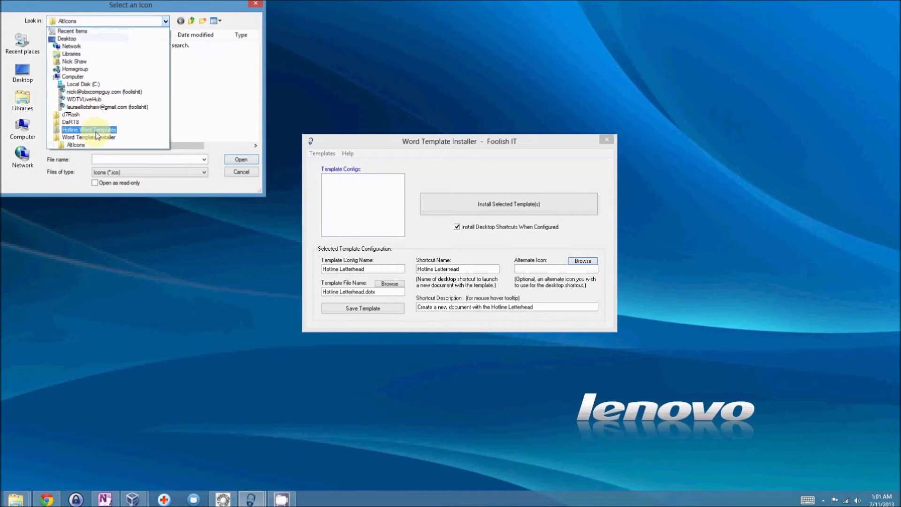
pyautogui.click(95, 131)
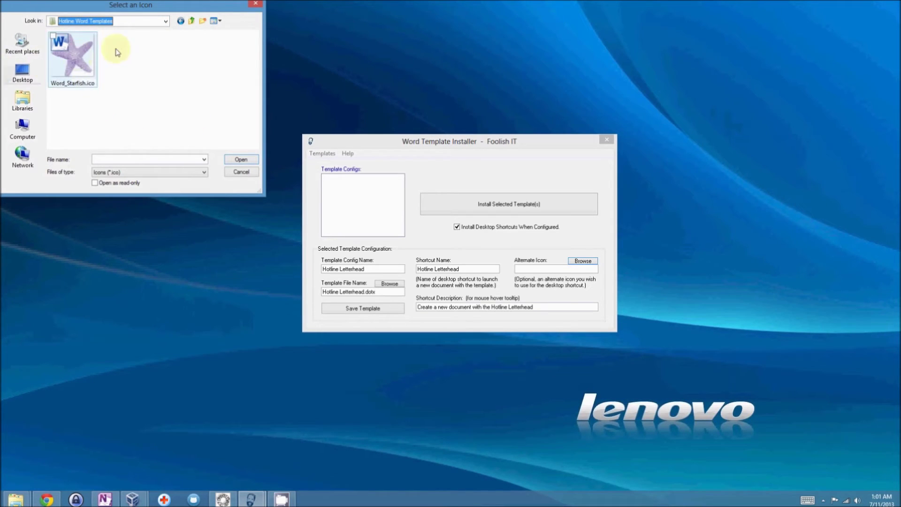
pyautogui.click(75, 71)
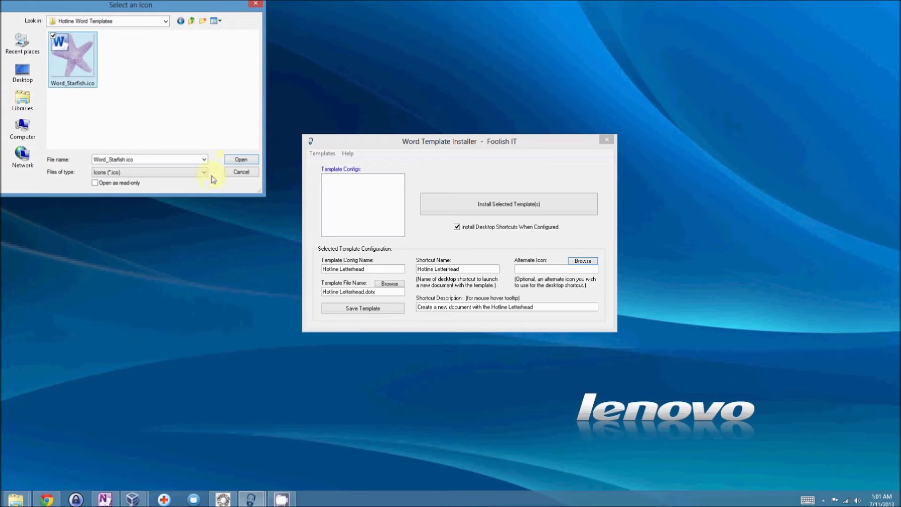
pyautogui.click(240, 161)
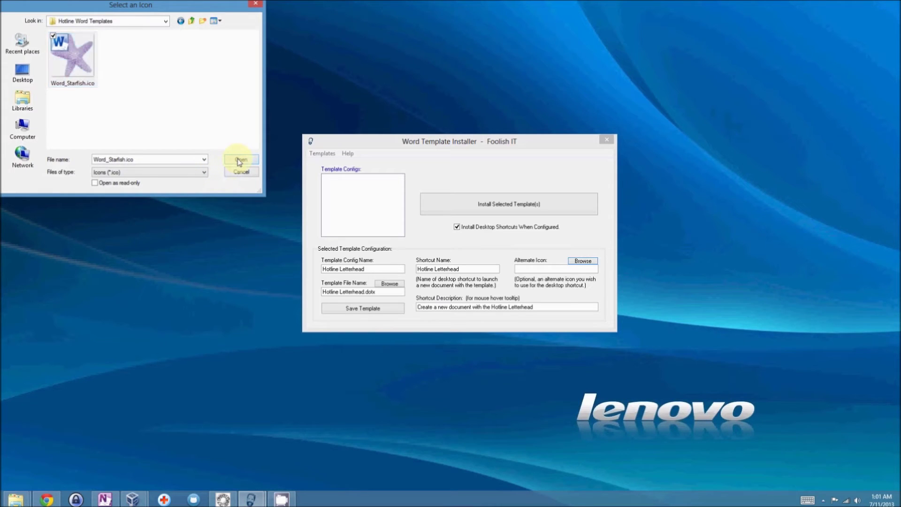
pyautogui.click(239, 162)
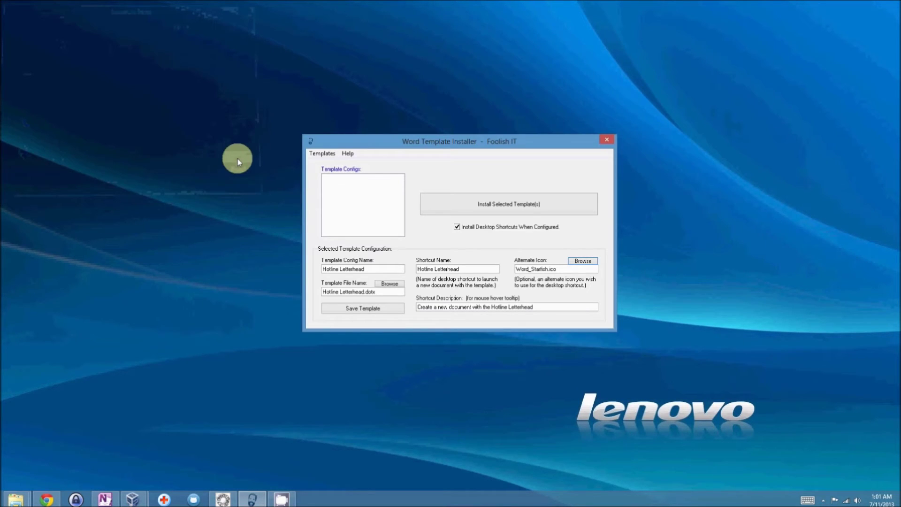
# - Save the Hotline Letterhead config and select it in the Template Configs list
pyautogui.click(384, 313)
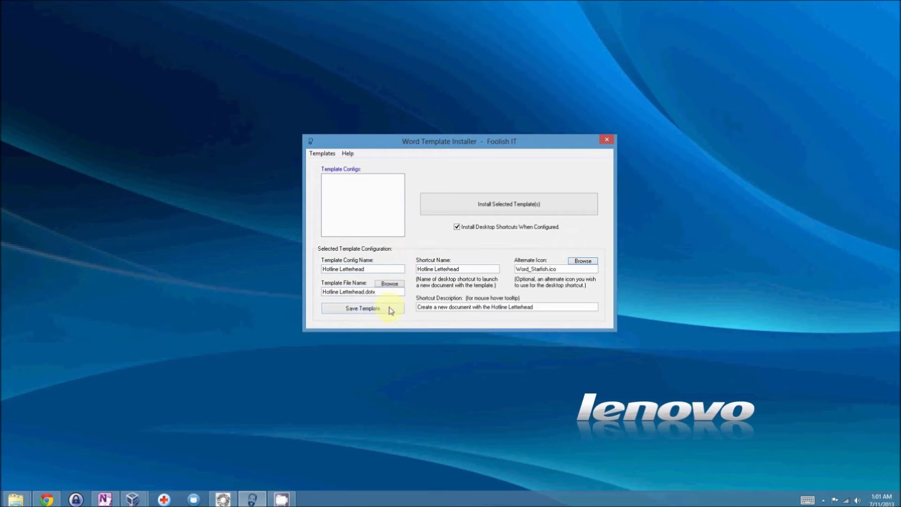
pyautogui.click(366, 310)
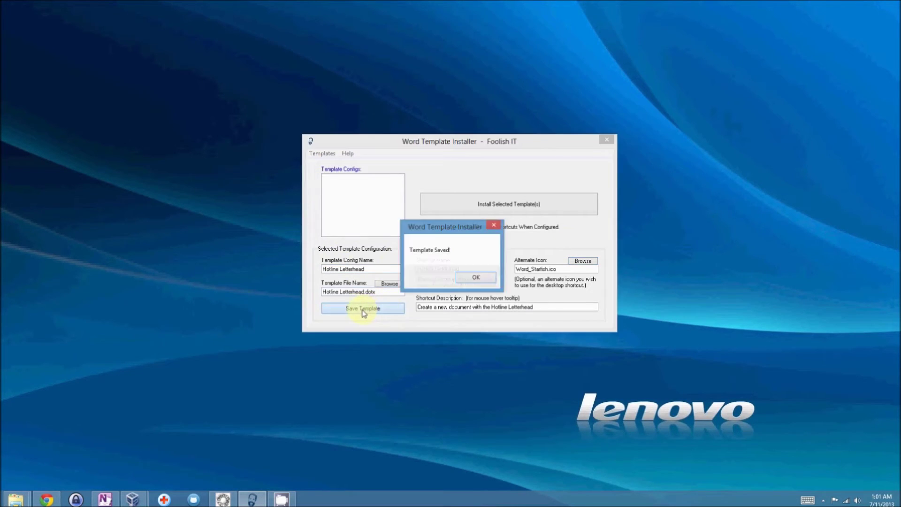
pyautogui.click(475, 279)
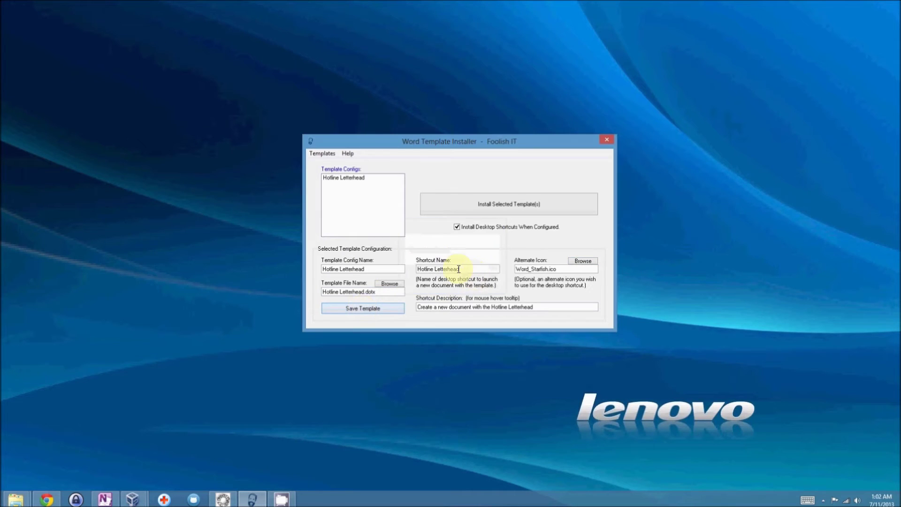
pyautogui.click(365, 180)
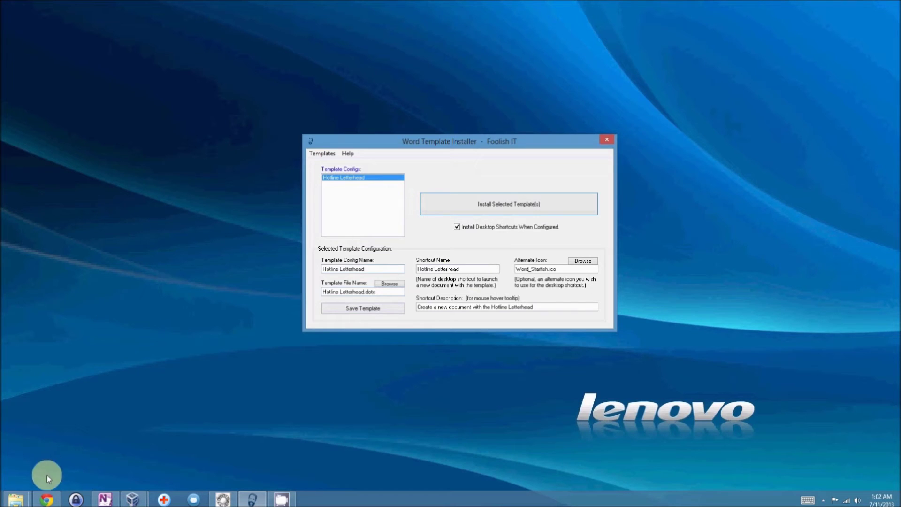
pyautogui.moveTo(16, 498)
pyautogui.moveTo(133, 462)
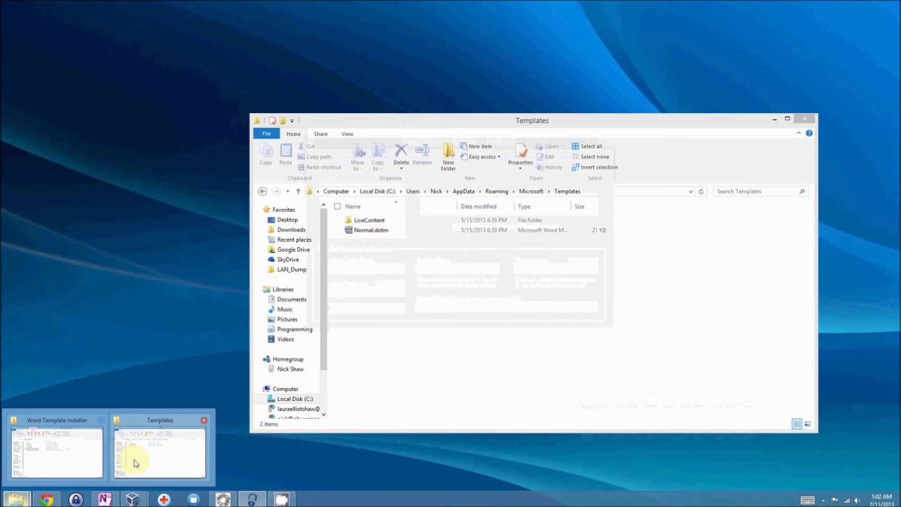
# - Place the Templates folder beside the installer and install the Hotline Letterhead template
pyautogui.click(136, 463)
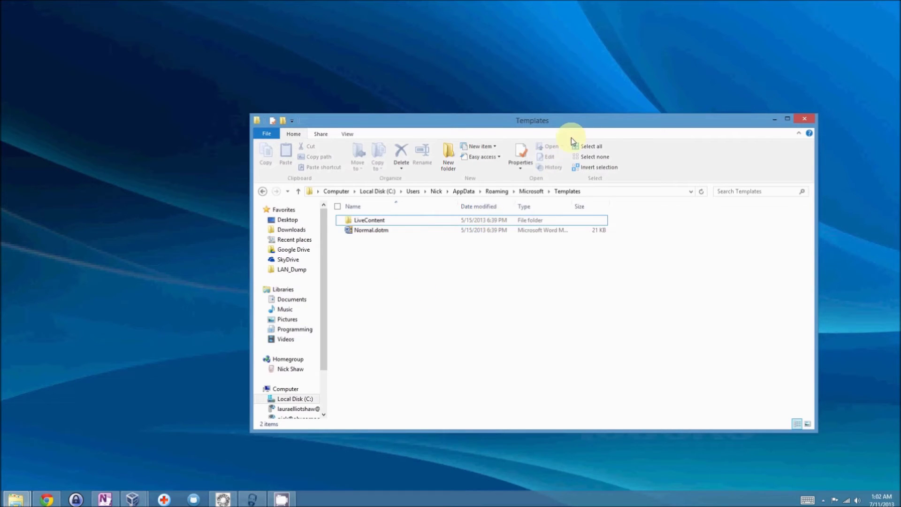
pyautogui.moveTo(588, 117); pyautogui.dragTo(668, 30)
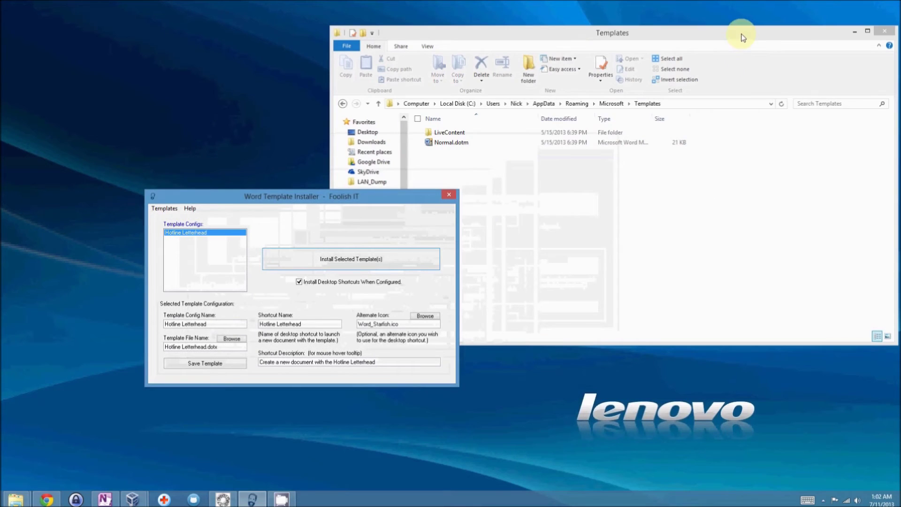
pyautogui.moveTo(740, 32); pyautogui.dragTo(739, 13)
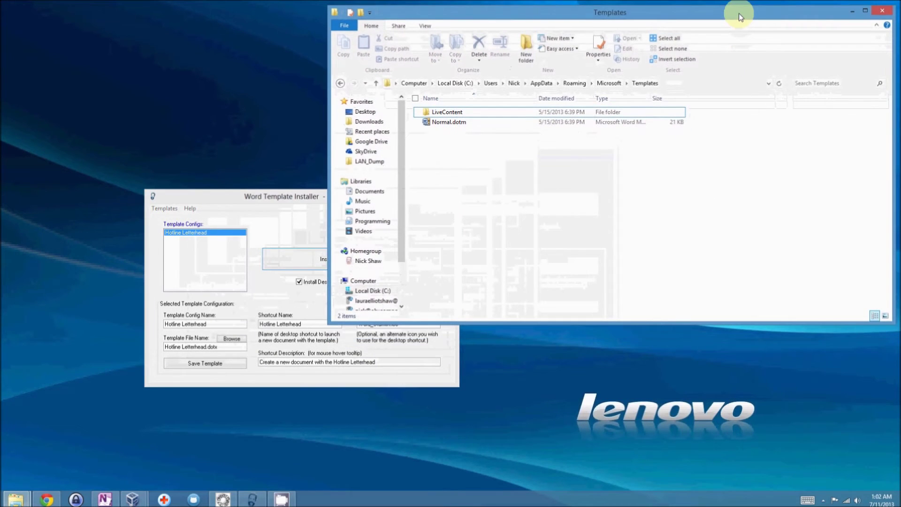
pyautogui.click(310, 196)
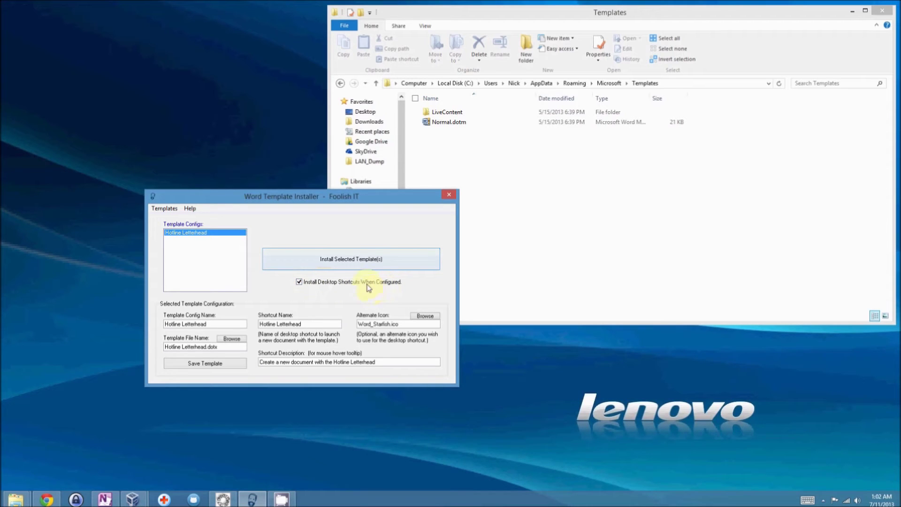
pyautogui.click(345, 262)
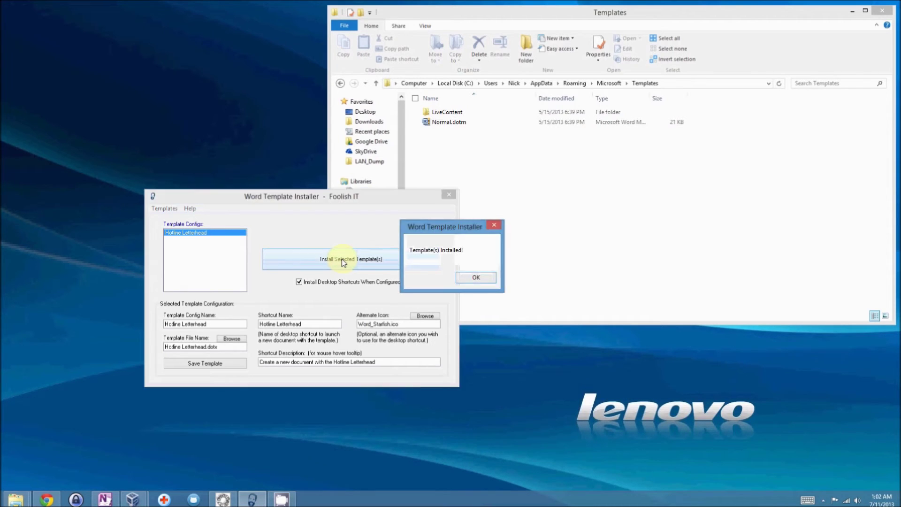
pyautogui.click(476, 279)
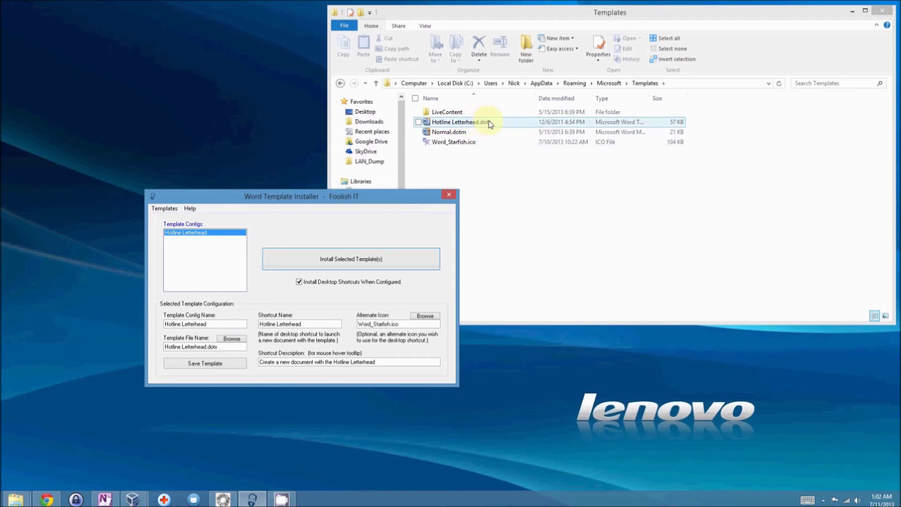
# - Turn on Show desktop icons from the desktop's View menu to reveal the new shortcut
pyautogui.click(467, 155)
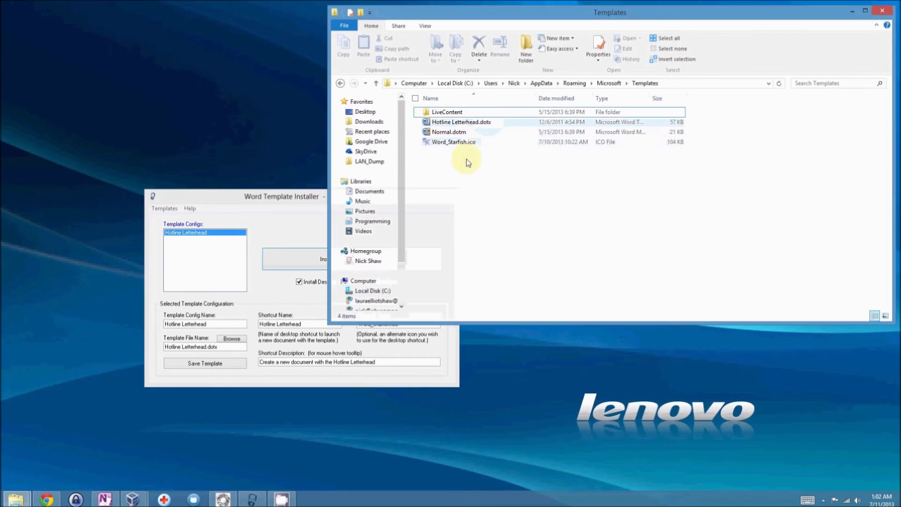
pyautogui.rightClick(243, 130)
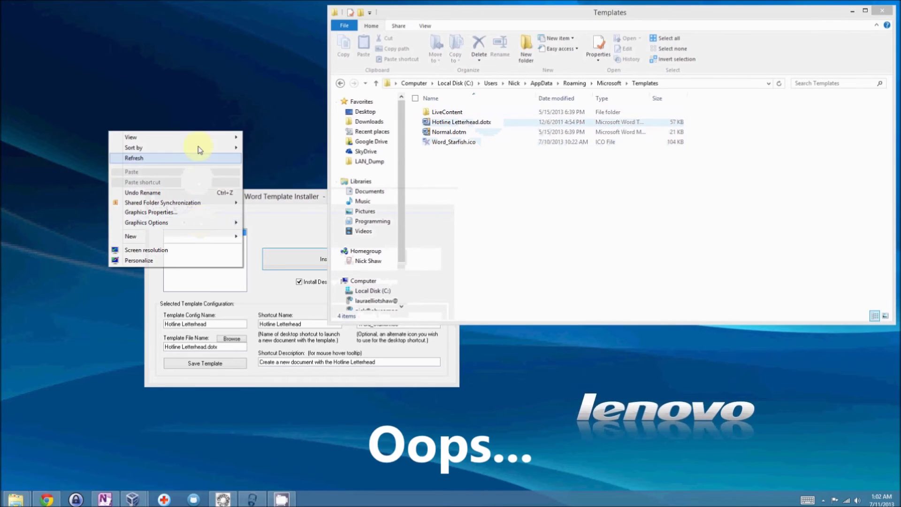
pyautogui.moveTo(201, 137)
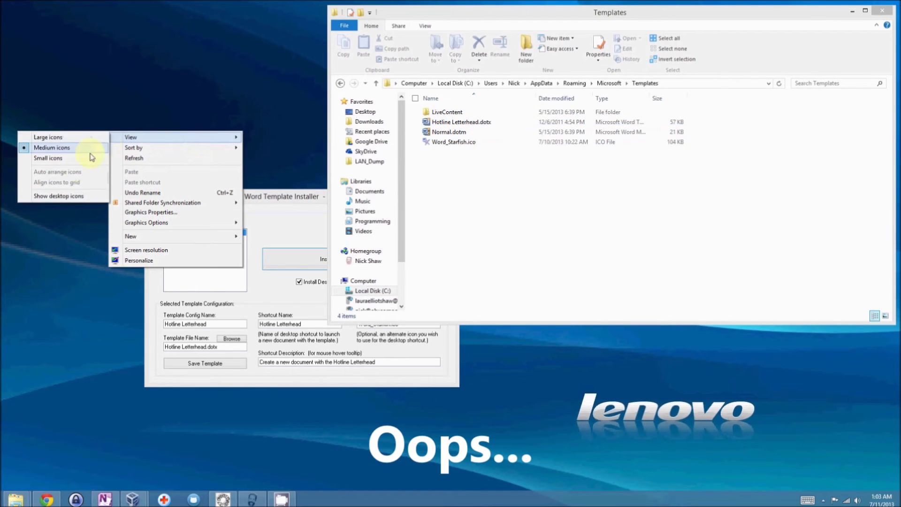
pyautogui.click(68, 194)
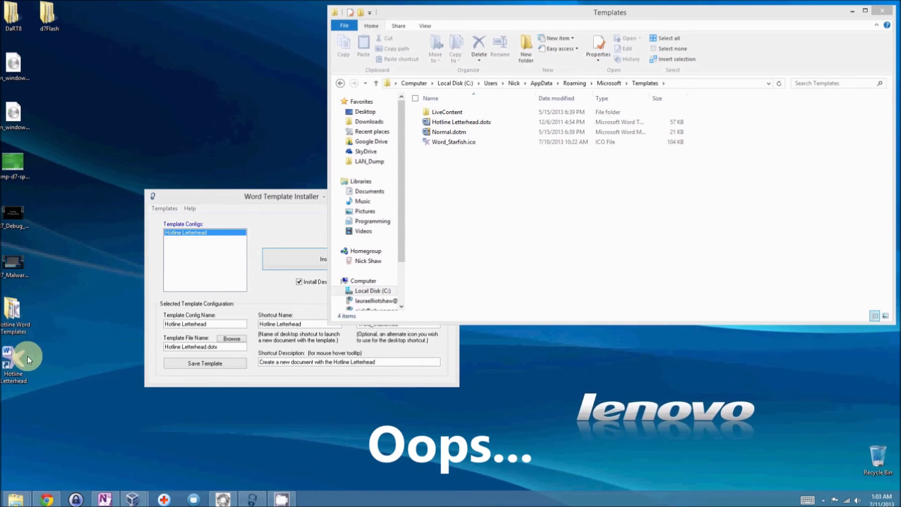
# - Launch the Hotline Letterhead desktop shortcut to open a new letterhead document in Word
pyautogui.click(23, 371)
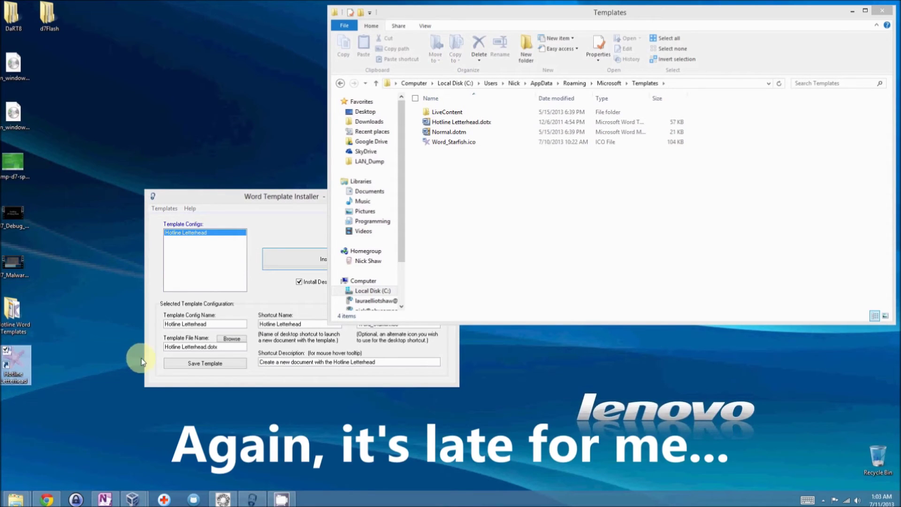
pyautogui.moveTo(16, 367)
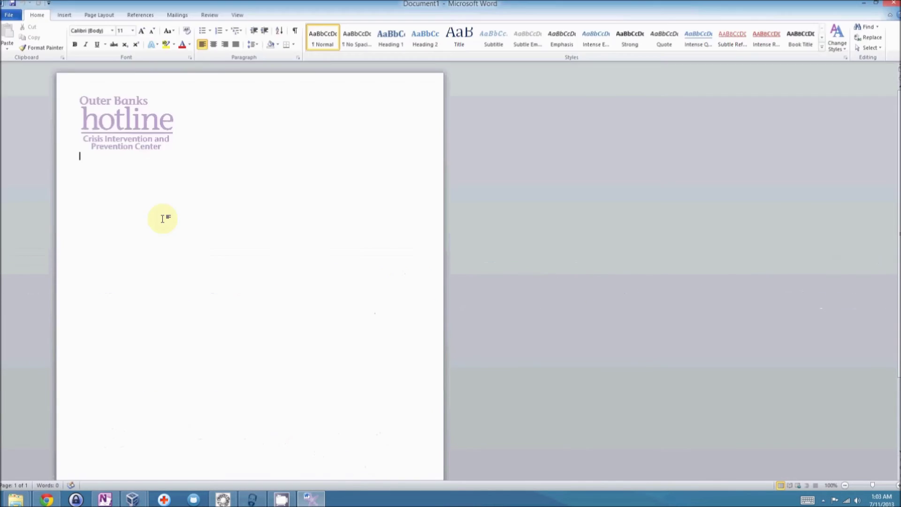
# - Type 'Start typing!' below the letterhead, then close the Word document
pyautogui.write('Start t')
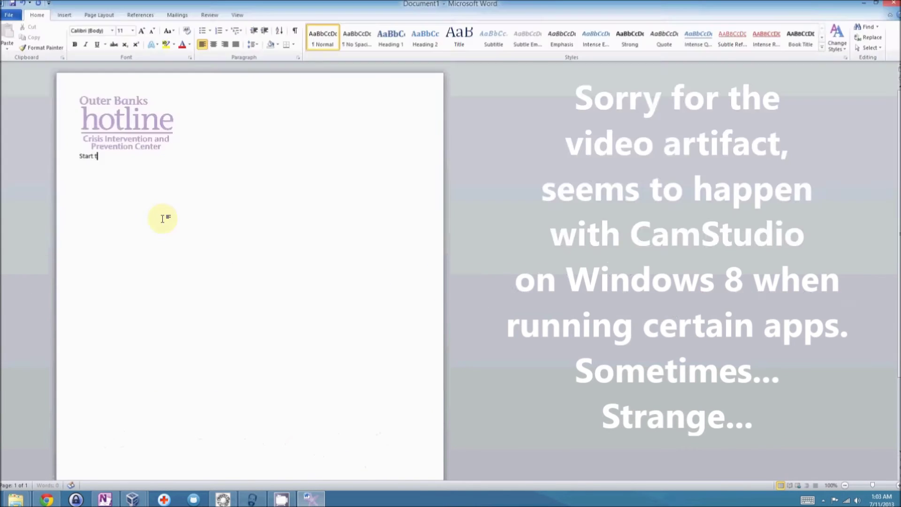
pyautogui.write('yping!')
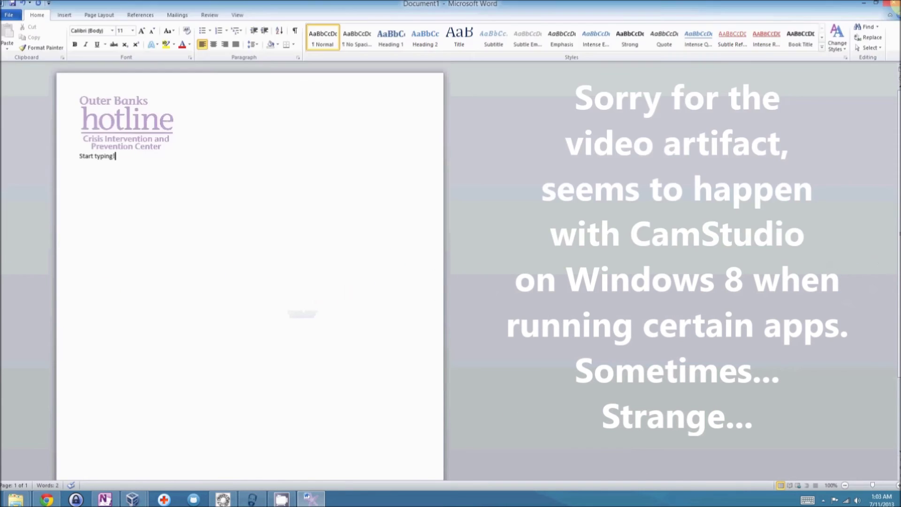
pyautogui.moveTo(896, 6)
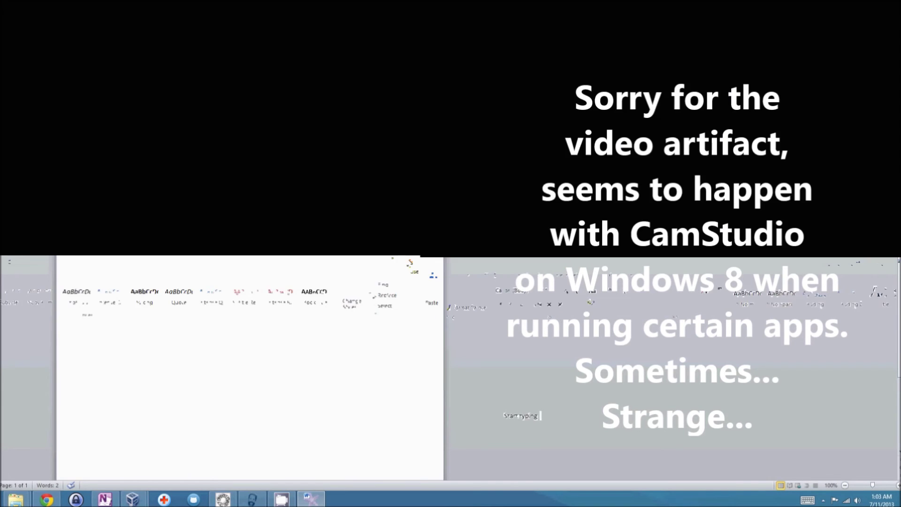
pyautogui.click(886, 5)
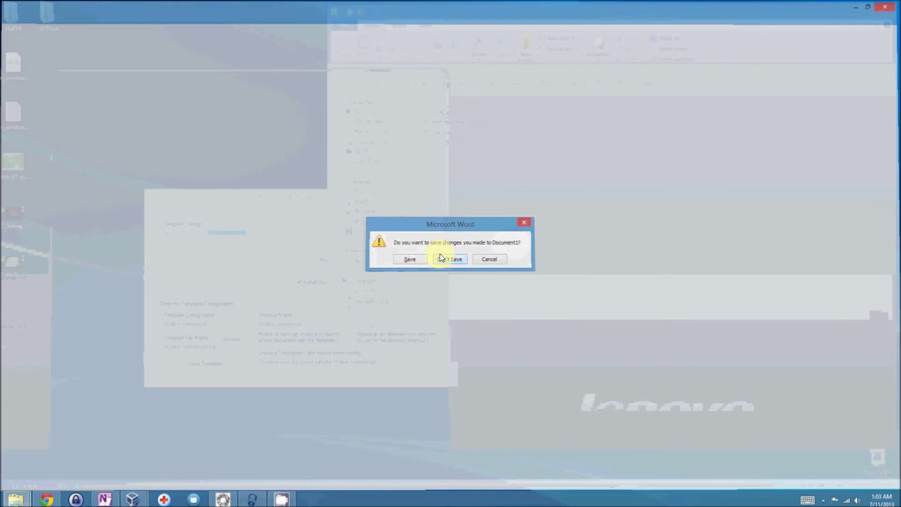
# - Discard the Word document unsaved and show the installer's Help > Command Line Parameters reference
pyautogui.click(449, 259)
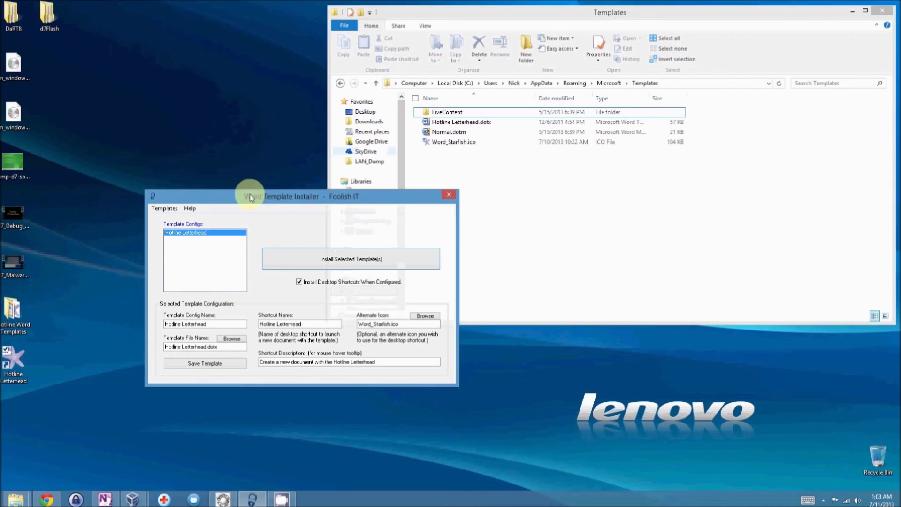
pyautogui.moveTo(250, 193); pyautogui.dragTo(249, 179)
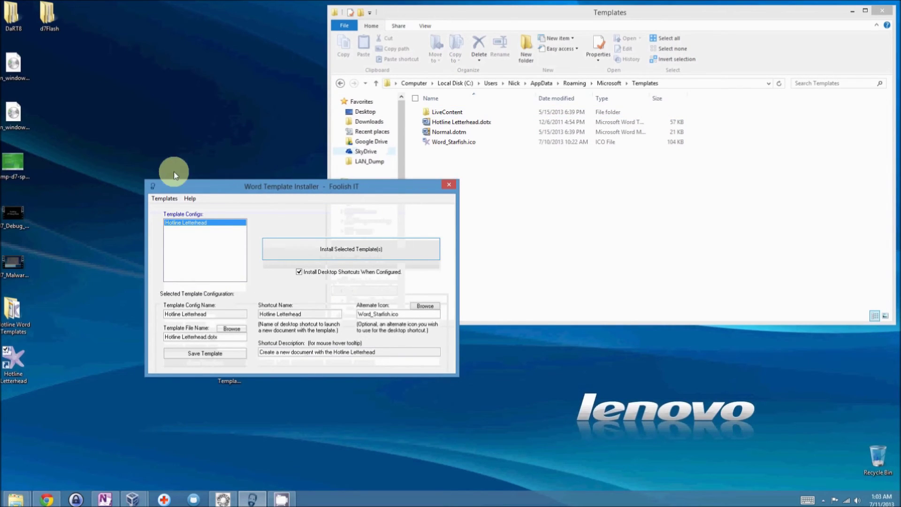
pyautogui.moveTo(212, 184); pyautogui.dragTo(241, 176)
pyautogui.click(220, 191)
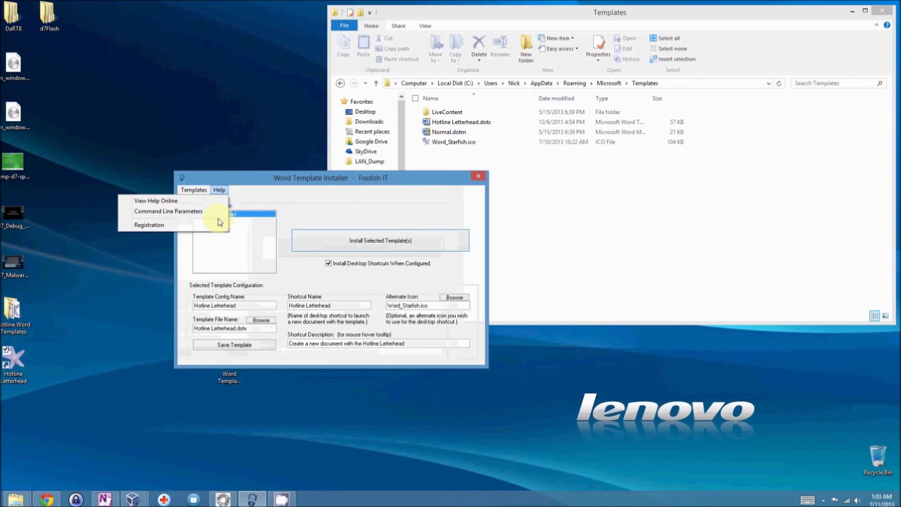
pyautogui.click(217, 210)
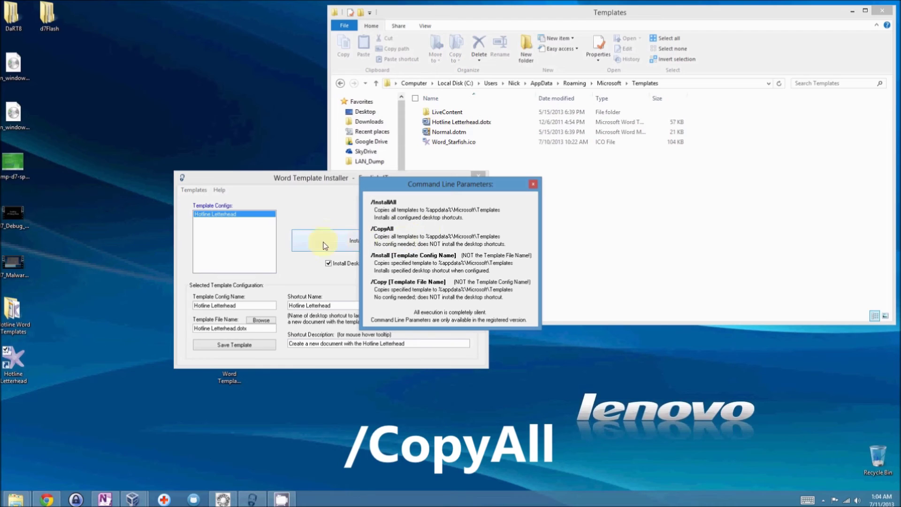
pyautogui.moveTo(426, 191); pyautogui.dragTo(457, 207)
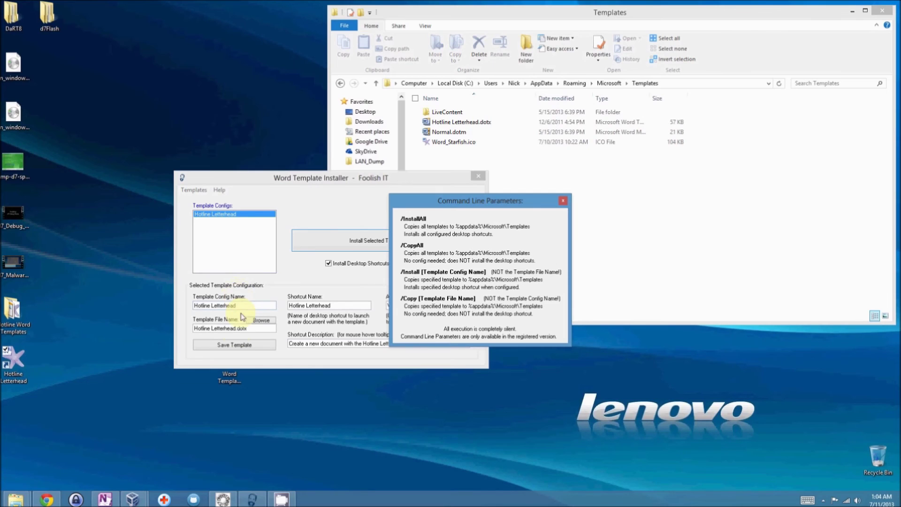
pyautogui.moveTo(250, 327); pyautogui.dragTo(193, 326)
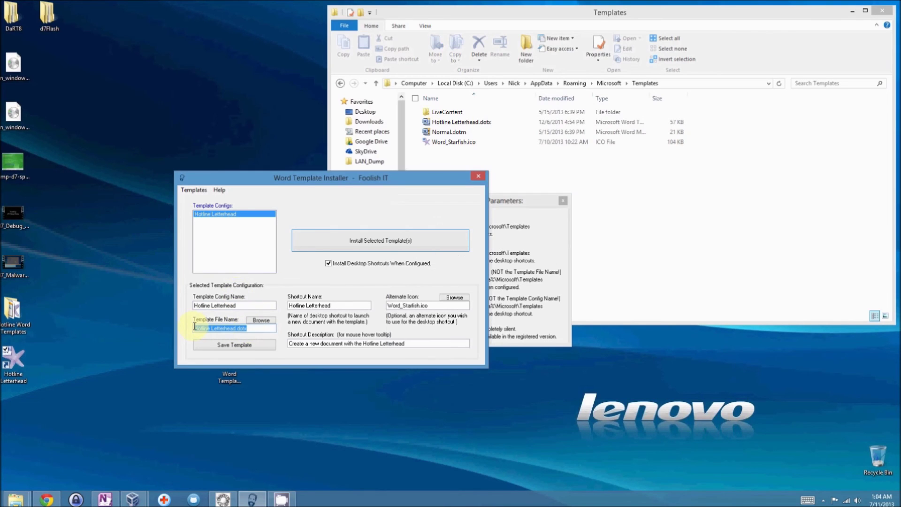
pyautogui.moveTo(244, 305); pyautogui.dragTo(158, 304)
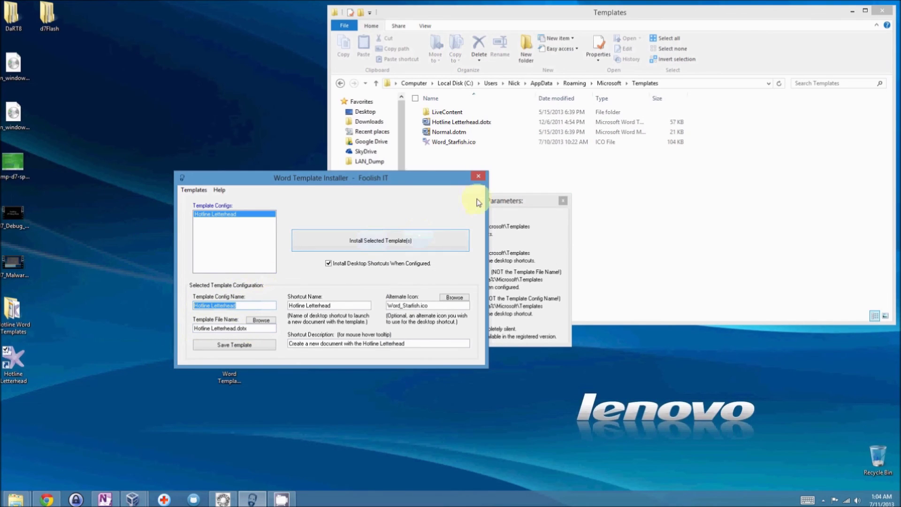
pyautogui.click(499, 200)
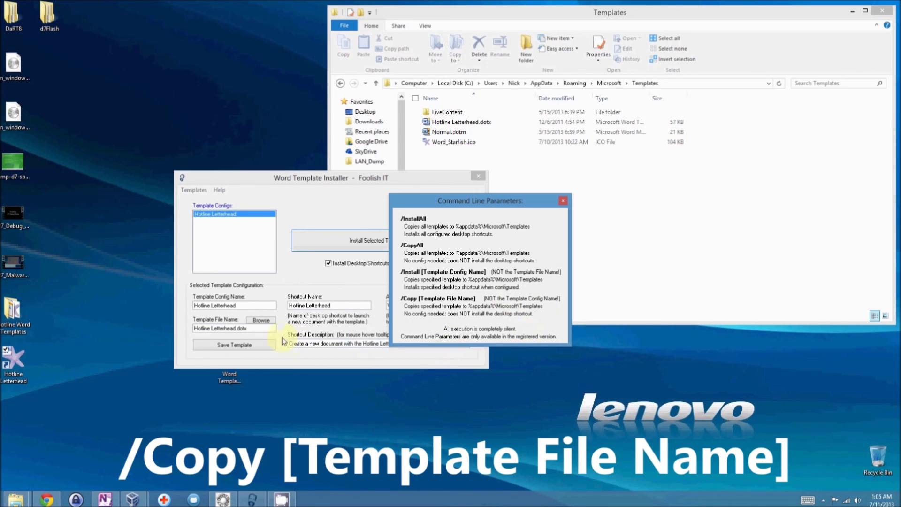
pyautogui.moveTo(263, 328); pyautogui.dragTo(154, 330)
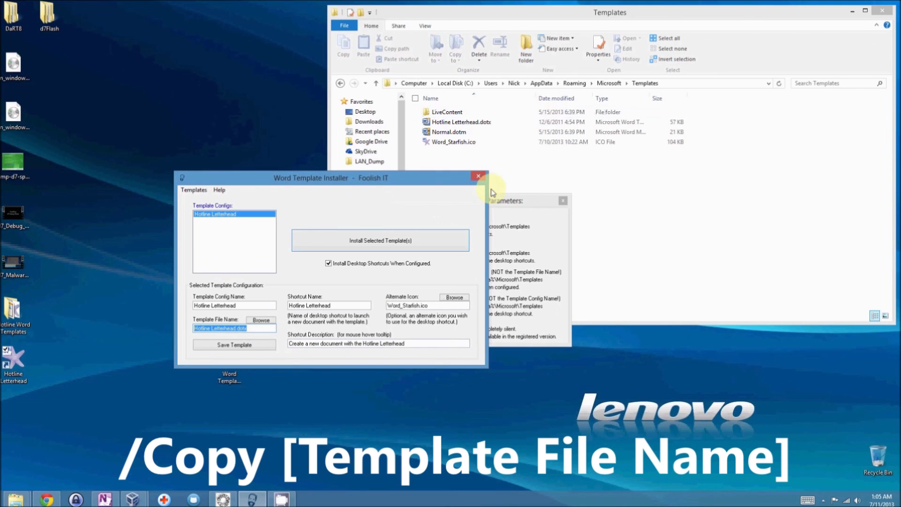
pyautogui.click(505, 203)
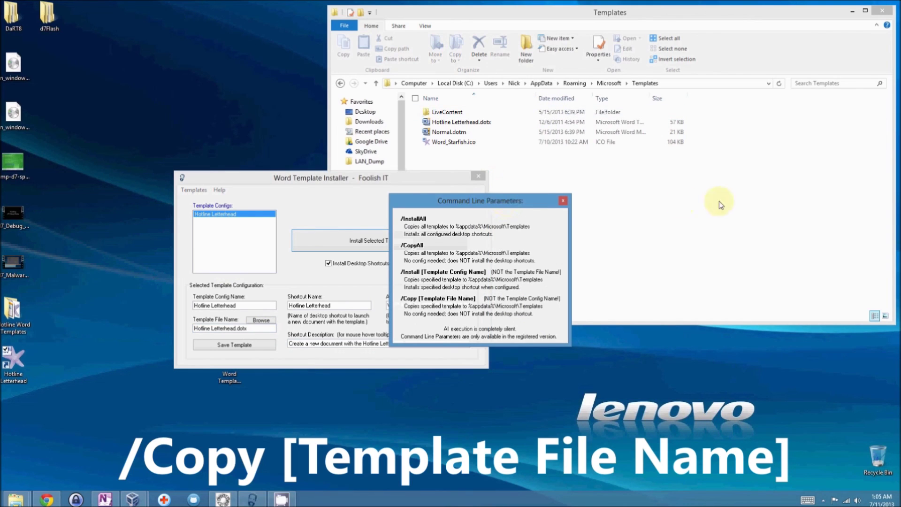
pyautogui.click(655, 217)
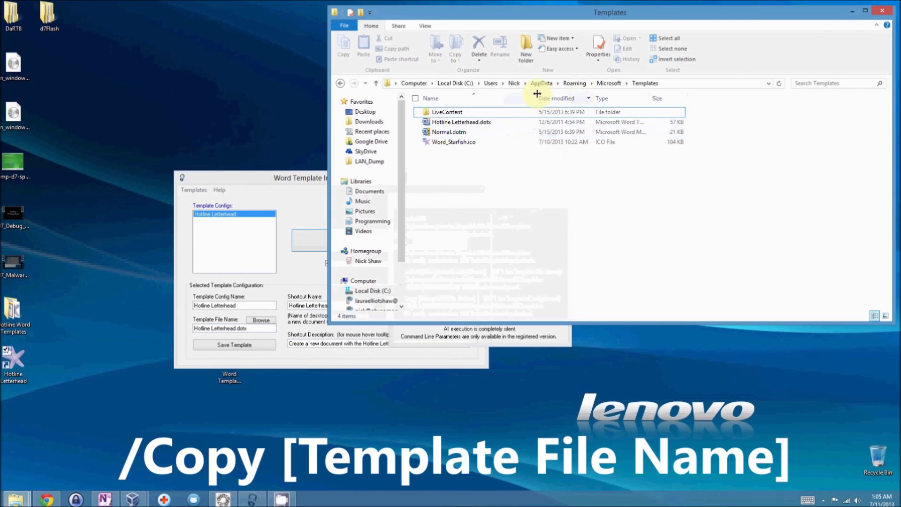
pyautogui.click(519, 343)
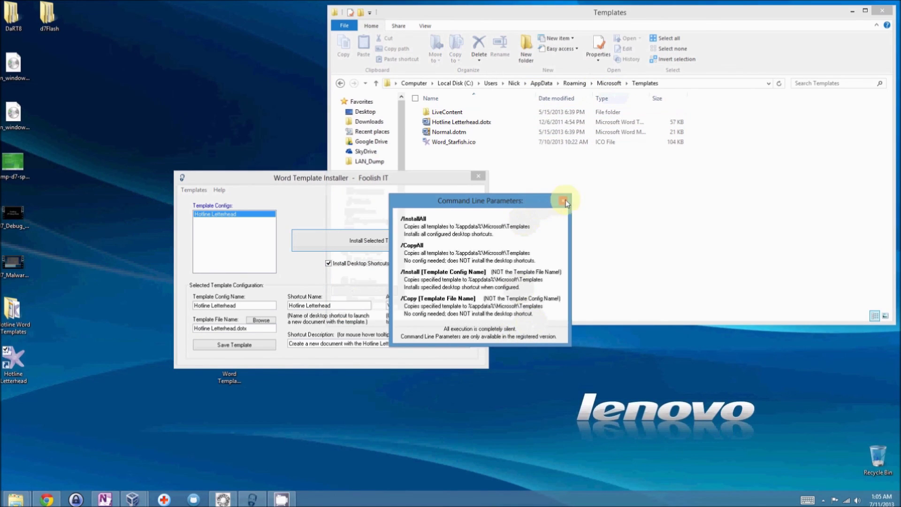
# - Close the Command Line Parameters reference and move the installer to the upper left
pyautogui.moveTo(298, 184); pyautogui.dragTo(376, 166)
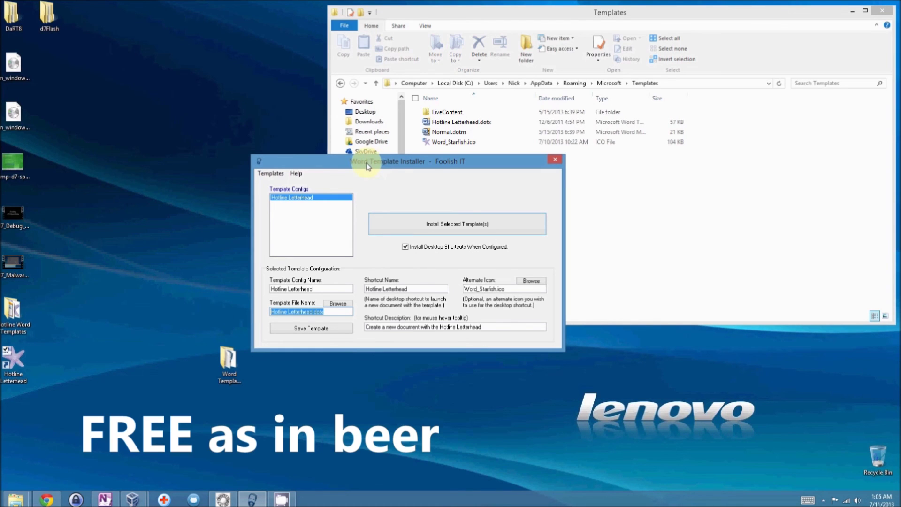
pyautogui.moveTo(373, 166); pyautogui.dragTo(214, 120)
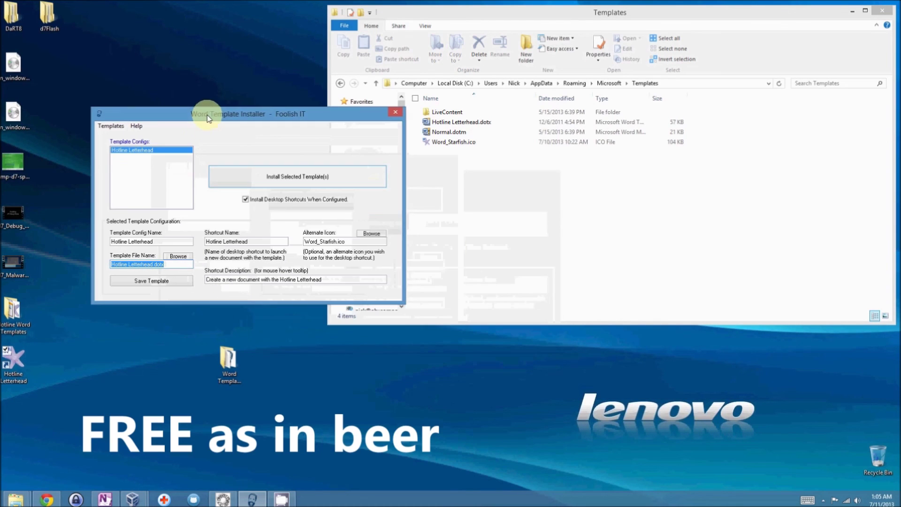
pyautogui.click(134, 127)
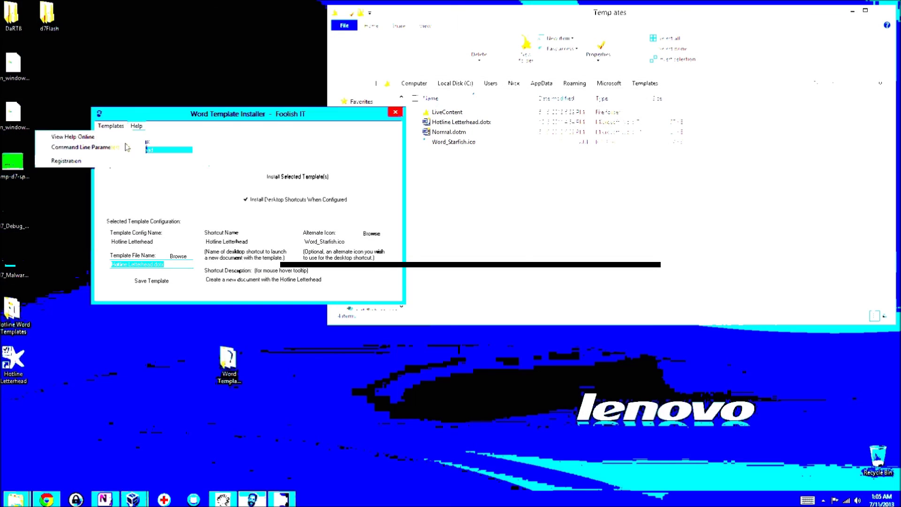
pyautogui.click(129, 161)
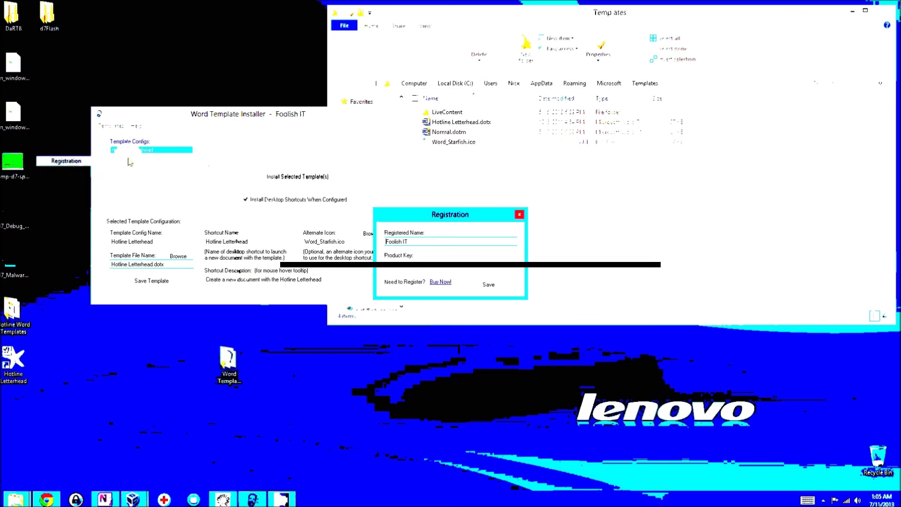
pyautogui.click(519, 216)
pyautogui.click(136, 126)
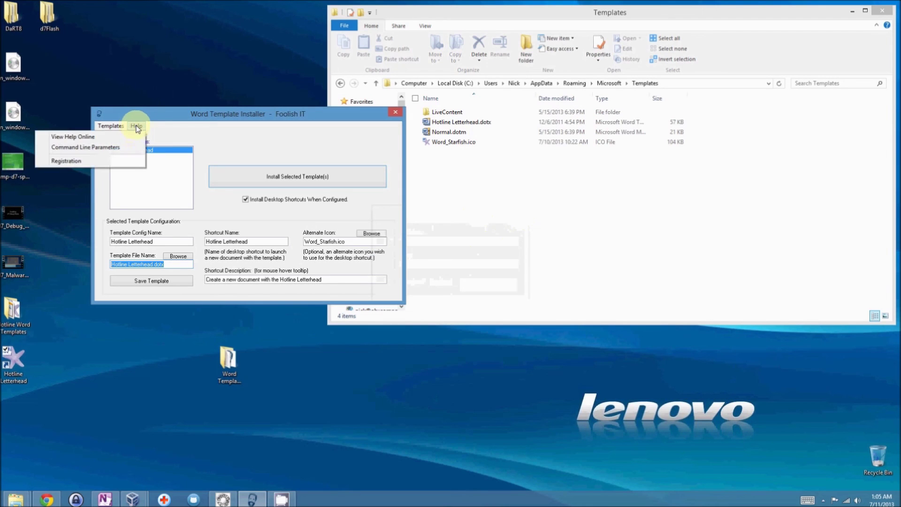
pyautogui.click(292, 113)
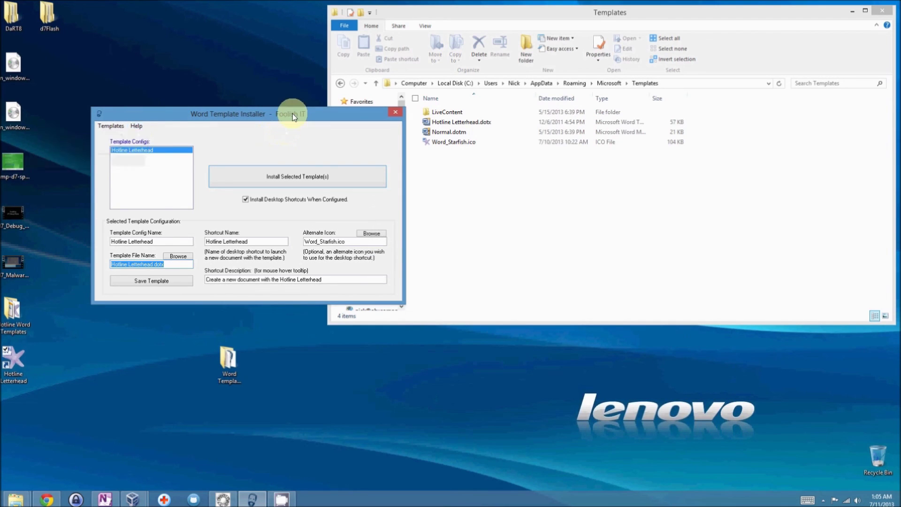